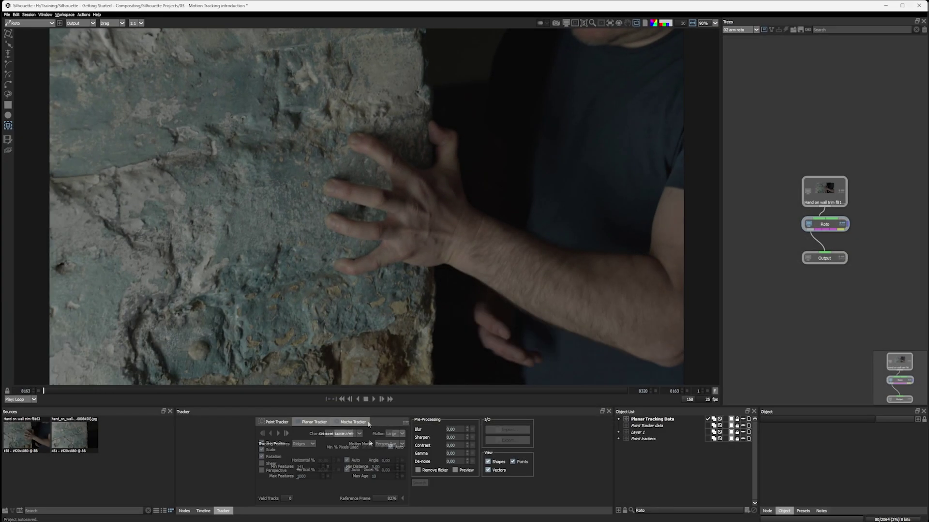
Switch the tracker to Mocha Tracker and look up the Mocha Pro node among the Silhouette nodes before returning to the tracker settings.
{"action": "left_click", "coordinate": [364, 428]}
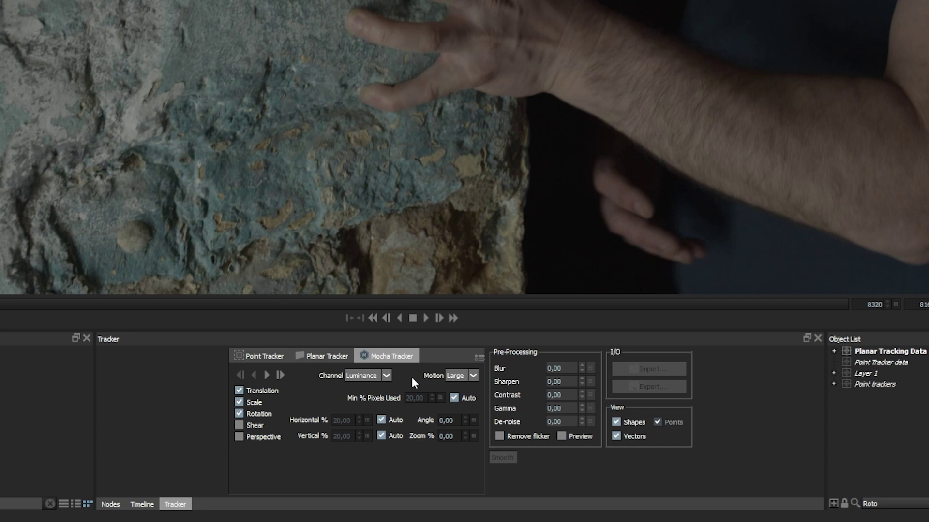
{"action": "left_click", "coordinate": [101, 501]}
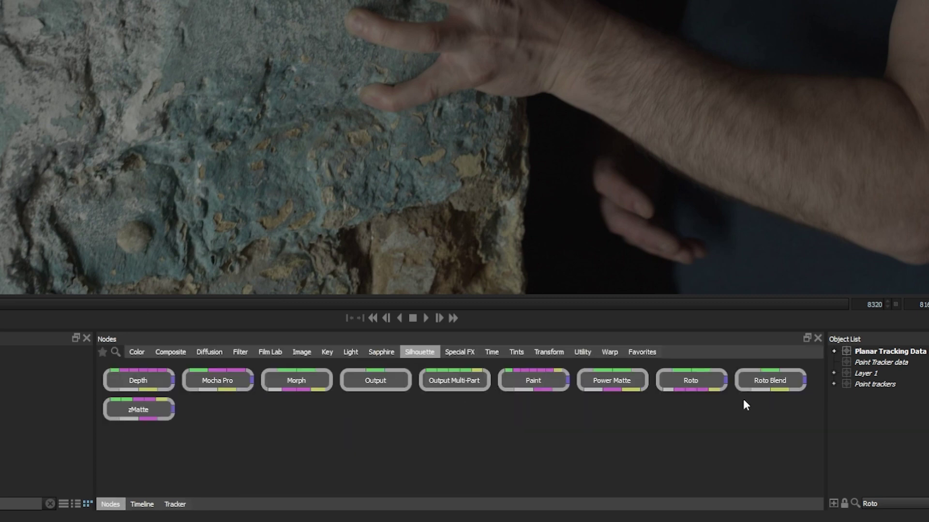
{"action": "left_click", "coordinate": [208, 388]}
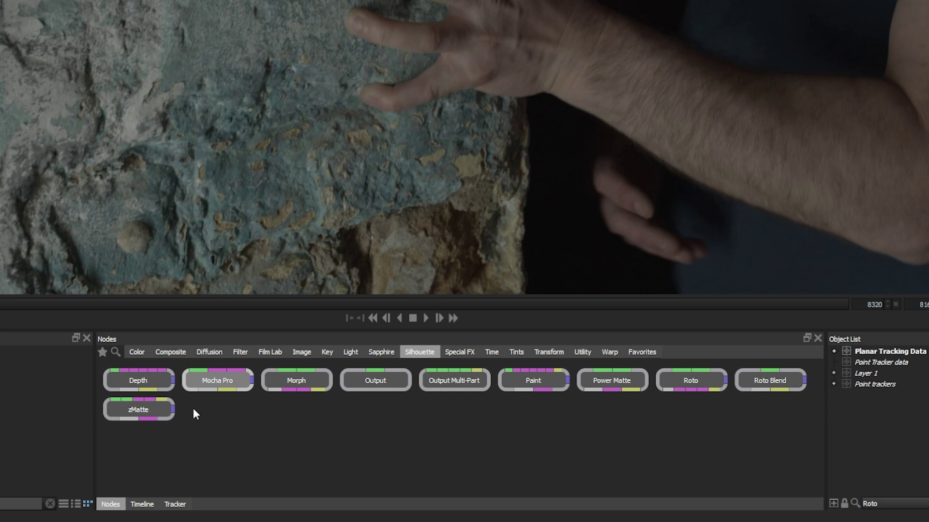
{"action": "left_click", "coordinate": [174, 504]}
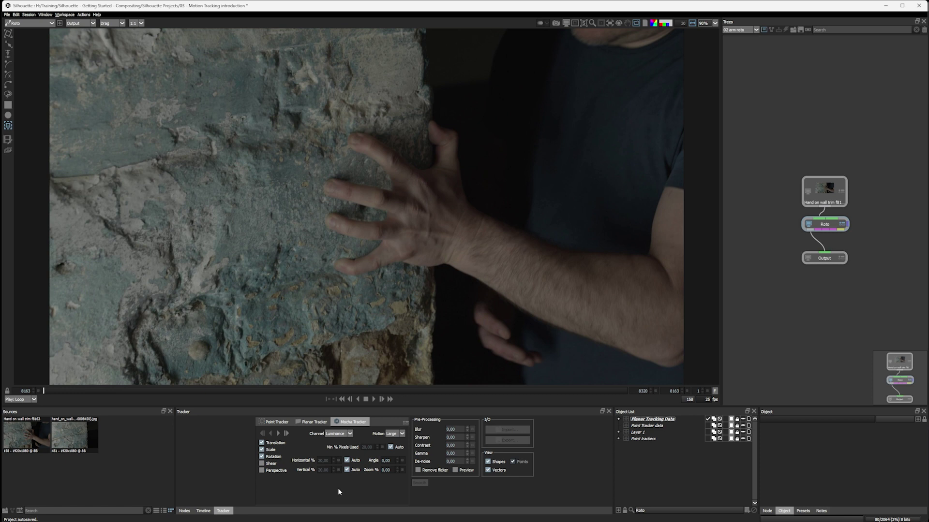
Draw a tall rectangular shape over the wall beside the fingers and reopen the Mocha tracker settings for it.
{"action": "left_click", "coordinate": [8, 105]}
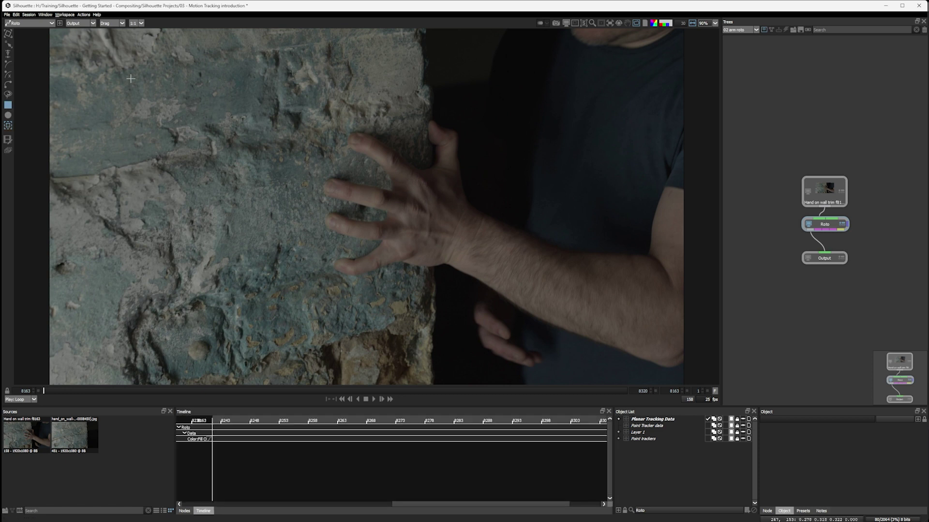
{"action": "mouse_move", "coordinate": [96, 95]}
{"action": "left_mouse_down"}
{"action": "mouse_move", "coordinate": [136, 164]}
{"action": "mouse_move", "coordinate": [323, 366]}
{"action": "mouse_move", "coordinate": [302, 368]}
{"action": "left_mouse_up"}
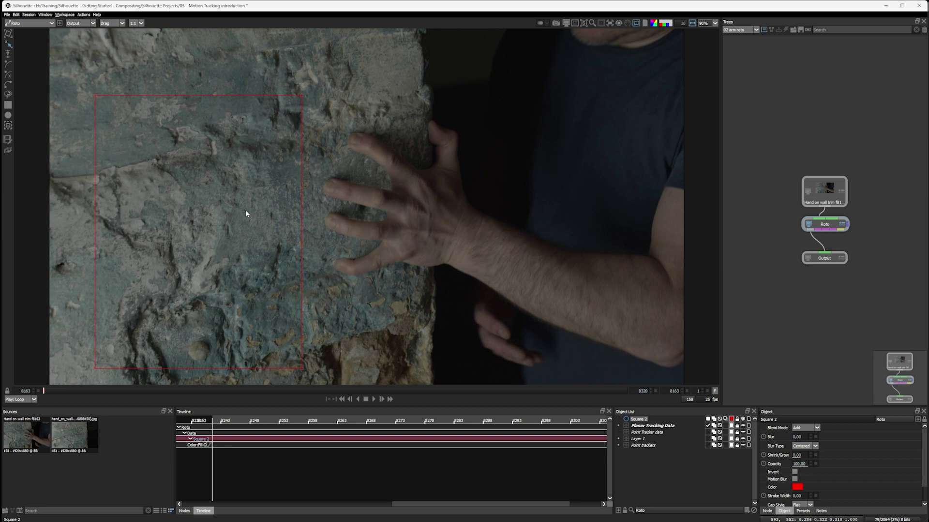
{"action": "left_click", "coordinate": [8, 125]}
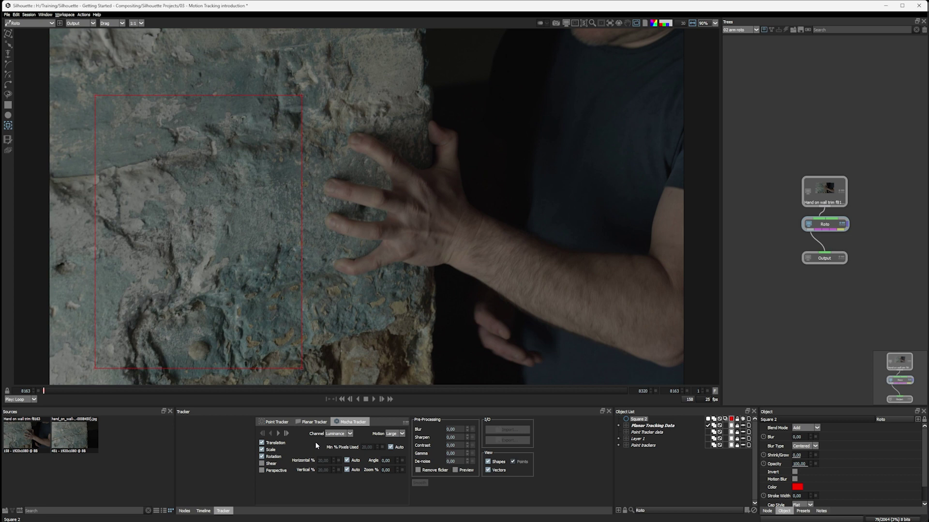
Review the Mocha tracker's channel and motion options, keeping Luminance and Large.
{"action": "left_click", "coordinate": [351, 434]}
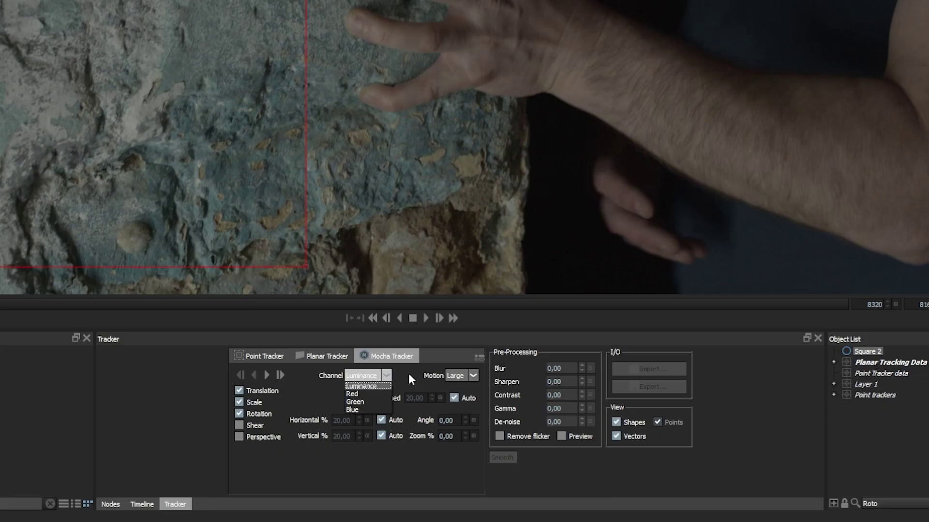
{"action": "left_click", "coordinate": [409, 373]}
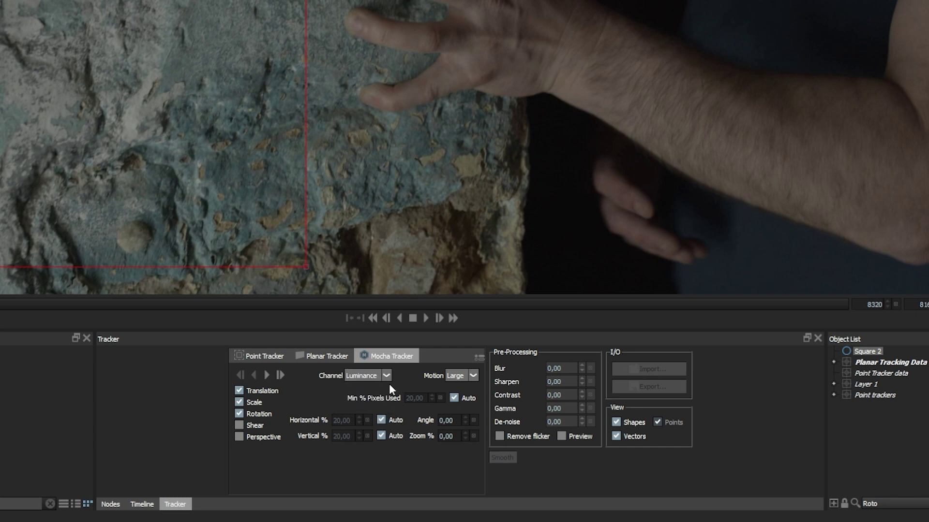
{"action": "left_click", "coordinate": [476, 377]}
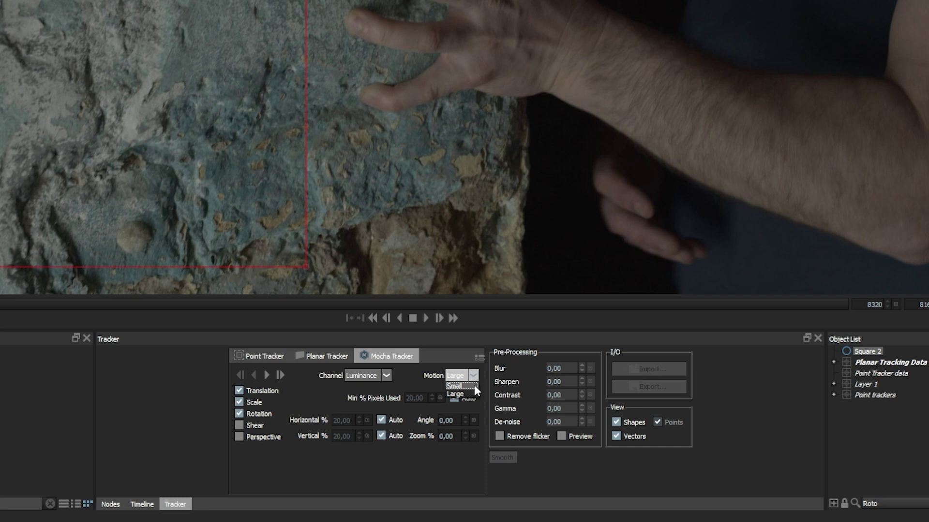
{"action": "left_click", "coordinate": [473, 394]}
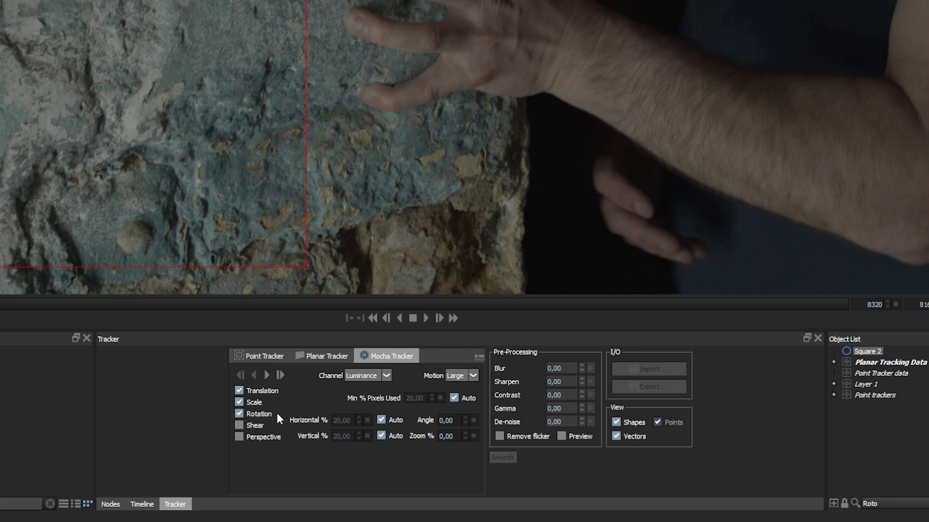
Enable Shear and Perspective for the Mocha tracker and track the wall rectangle forward through the clip.
{"action": "left_click", "coordinate": [239, 425]}
{"action": "left_click", "coordinate": [325, 357]}
{"action": "left_click", "coordinate": [394, 356]}
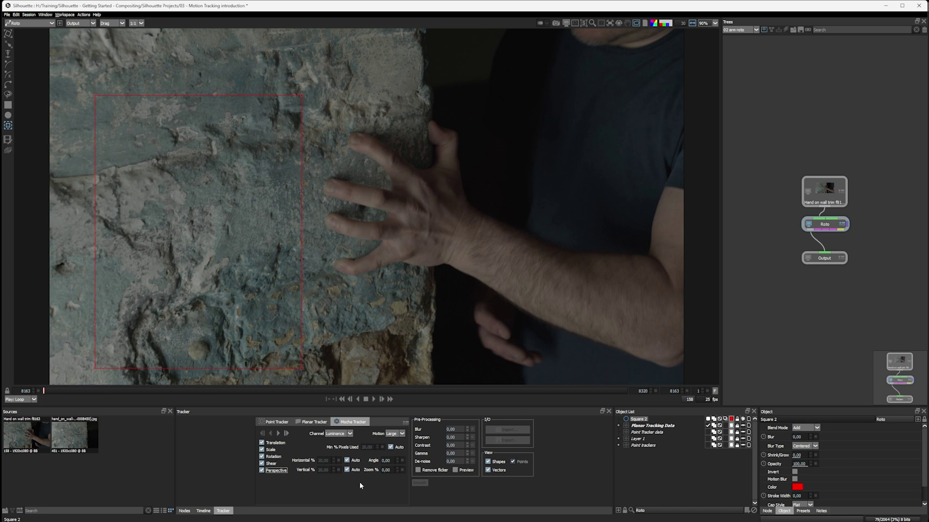
{"action": "left_click", "coordinate": [279, 434]}
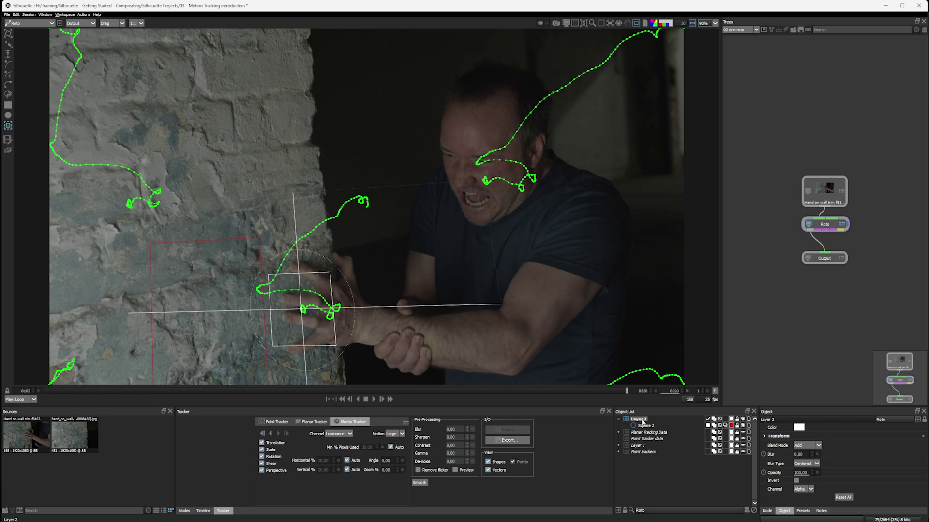
Rename the newly tracked layer to "Mocha Tracking Data".
{"action": "double_click", "coordinate": [643, 420]}
{"action": "type", "text": "Mocha Trackin"}
{"action": "type", "text": "g Data"}
{"action": "key", "text": "Return"}
Stabilize the viewer on the Mocha Tracking Data layer and play the clip from the first frame to check the track.
{"action": "left_click", "coordinate": [375, 399]}
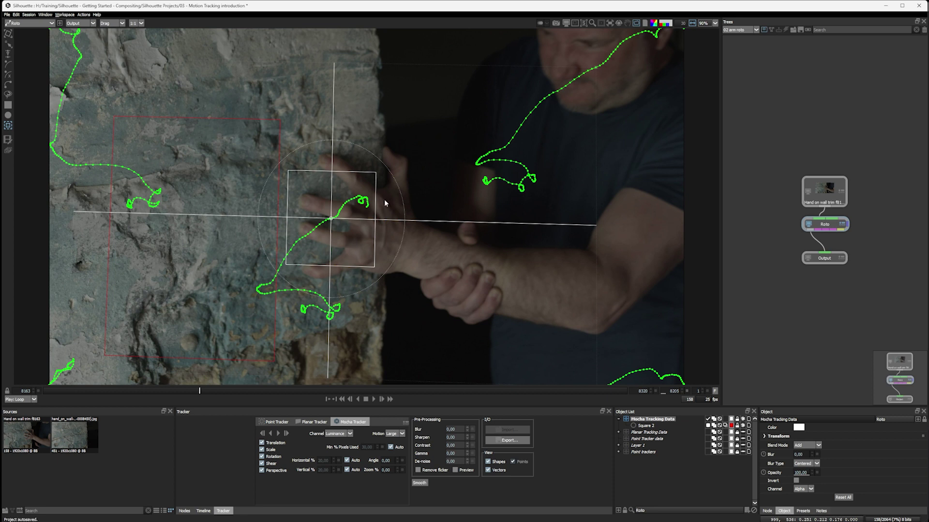
{"action": "left_click", "coordinate": [610, 24]}
{"action": "mouse_move", "coordinate": [641, 50]}
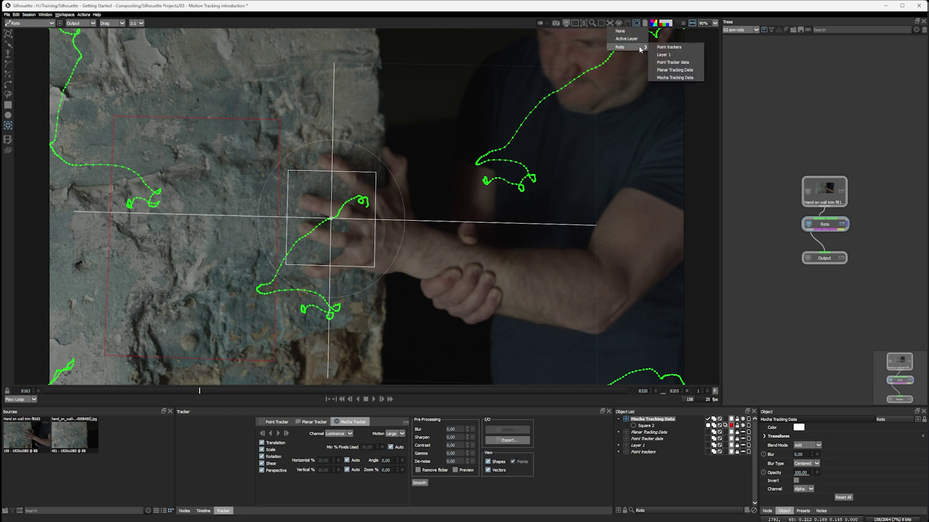
{"action": "left_click", "coordinate": [687, 78]}
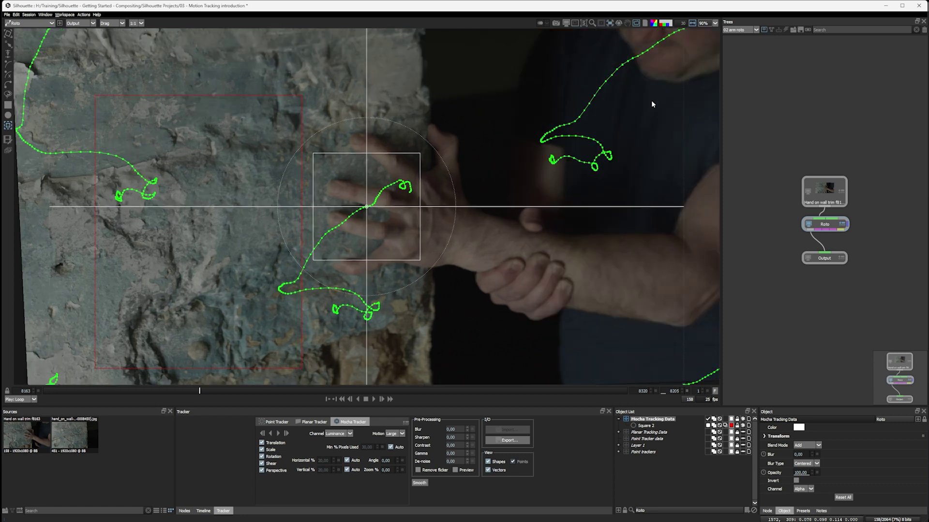
{"action": "left_click", "coordinate": [24, 392]}
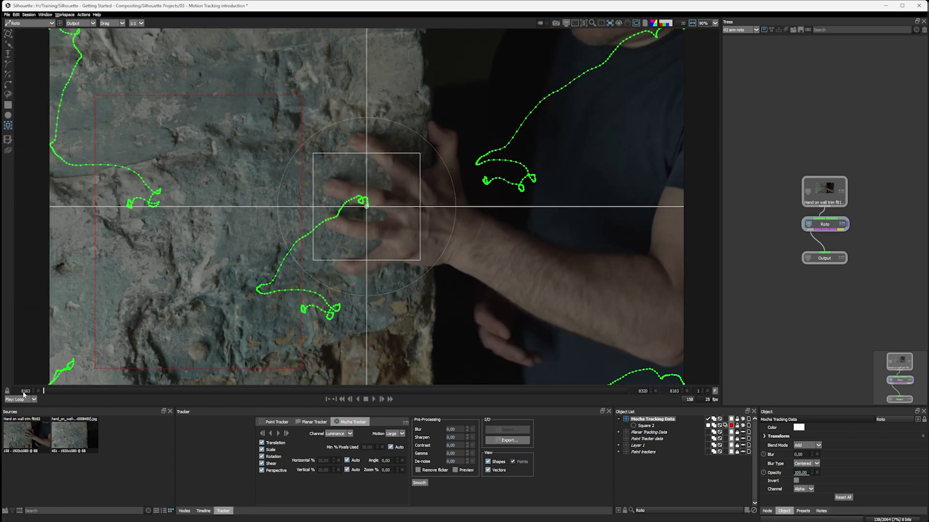
{"action": "left_click", "coordinate": [374, 399]}
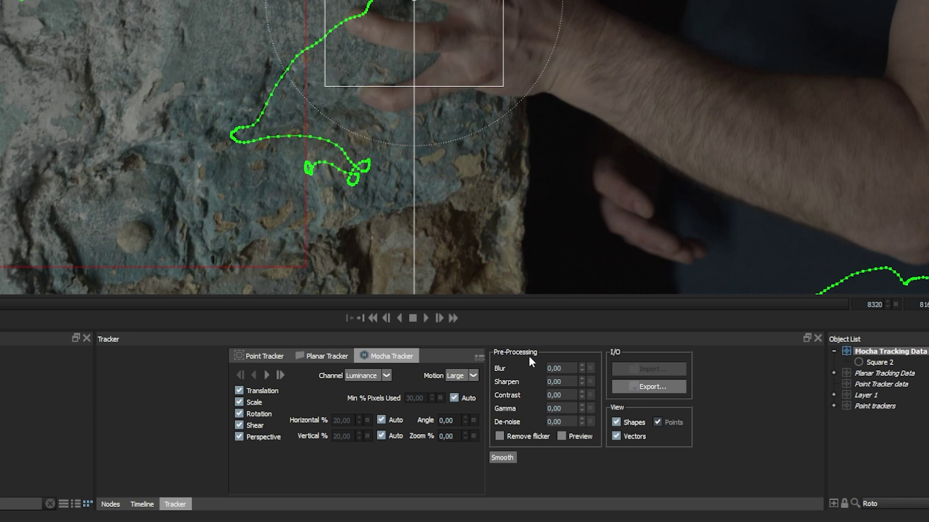
Preview the tracker's pre-processing and set Blur to 1.46, Sharpen to 40, Contrast to 25 and De-noise to 2.
{"action": "left_click", "coordinate": [562, 438]}
{"action": "left_click_drag", "start_coordinate": [560, 367], "coordinate": [575, 368]}
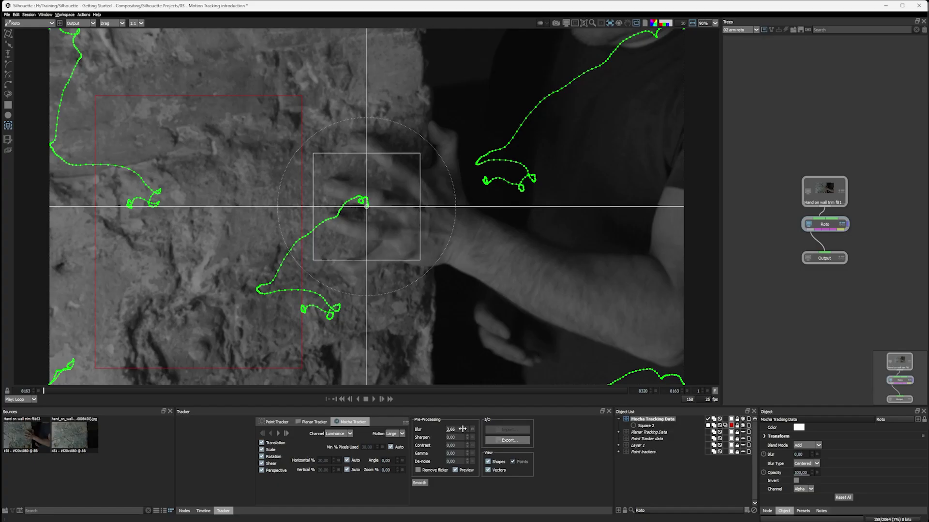
{"action": "left_click_drag", "start_coordinate": [463, 429], "coordinate": [458, 429]}
{"action": "left_click_drag", "start_coordinate": [450, 438], "coordinate": [468, 440]}
{"action": "mouse_move", "coordinate": [452, 446]}
{"action": "left_mouse_down"}
{"action": "mouse_move", "coordinate": [468, 446]}
{"action": "mouse_move", "coordinate": [444, 453]}
{"action": "mouse_move", "coordinate": [461, 454]}
{"action": "mouse_move", "coordinate": [460, 445]}
{"action": "left_mouse_up"}
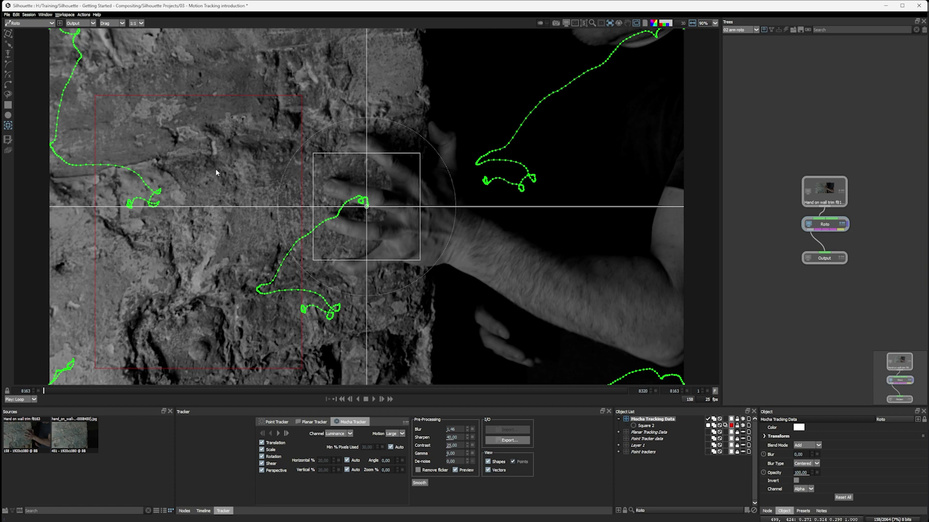
{"action": "mouse_move", "coordinate": [455, 463]}
{"action": "left_mouse_down"}
{"action": "mouse_move", "coordinate": [525, 457]}
{"action": "mouse_move", "coordinate": [456, 458]}
{"action": "left_mouse_up"}
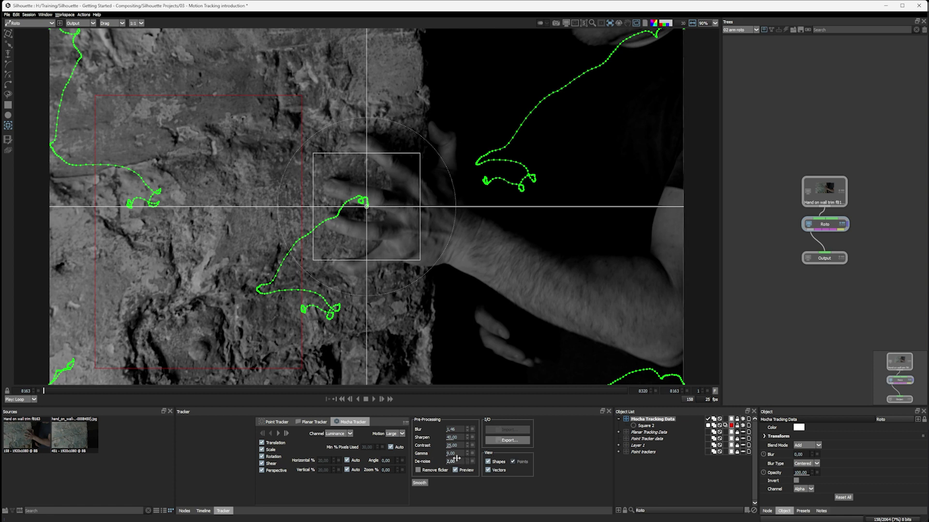
Try Remove flicker on and off, and compare the image with and without the pre-processing preview.
{"action": "left_click", "coordinate": [419, 472]}
{"action": "left_click", "coordinate": [418, 471]}
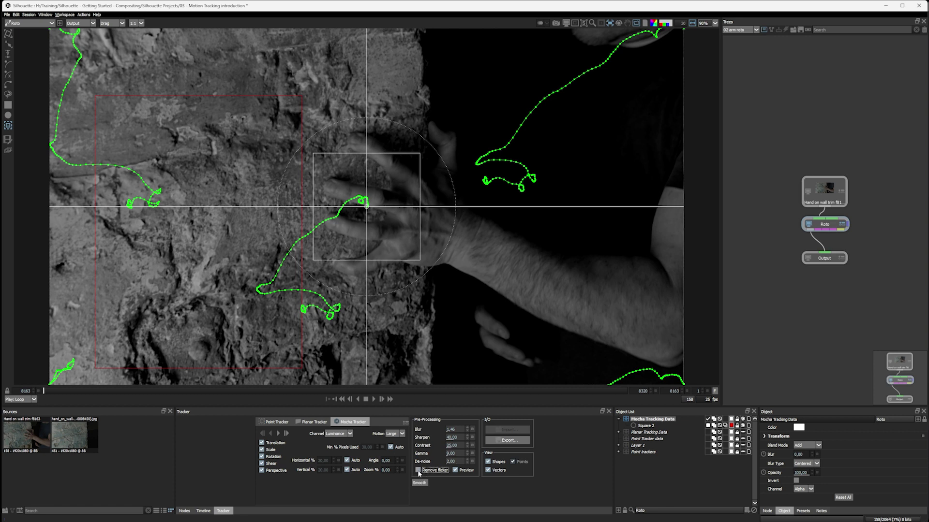
{"action": "left_click", "coordinate": [455, 471]}
{"action": "left_click", "coordinate": [455, 470]}
{"action": "left_click", "coordinate": [455, 471]}
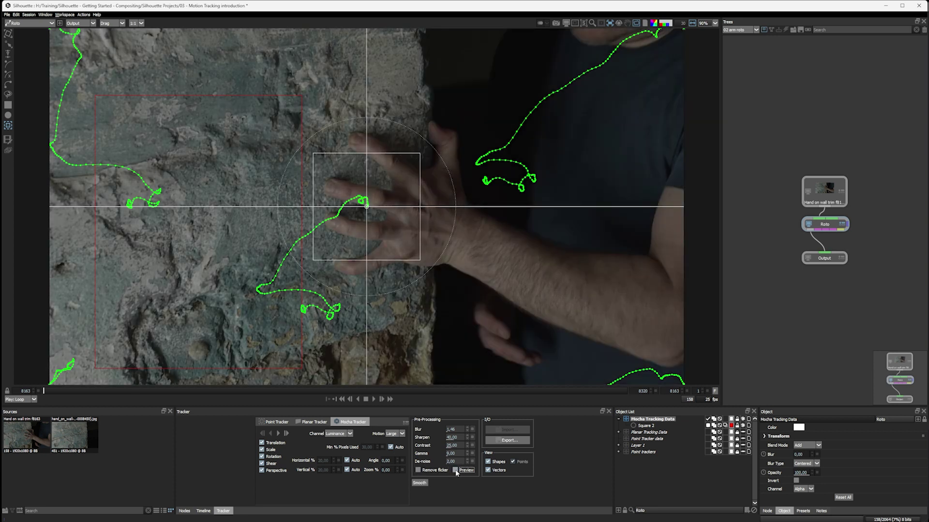
{"action": "left_click", "coordinate": [456, 471]}
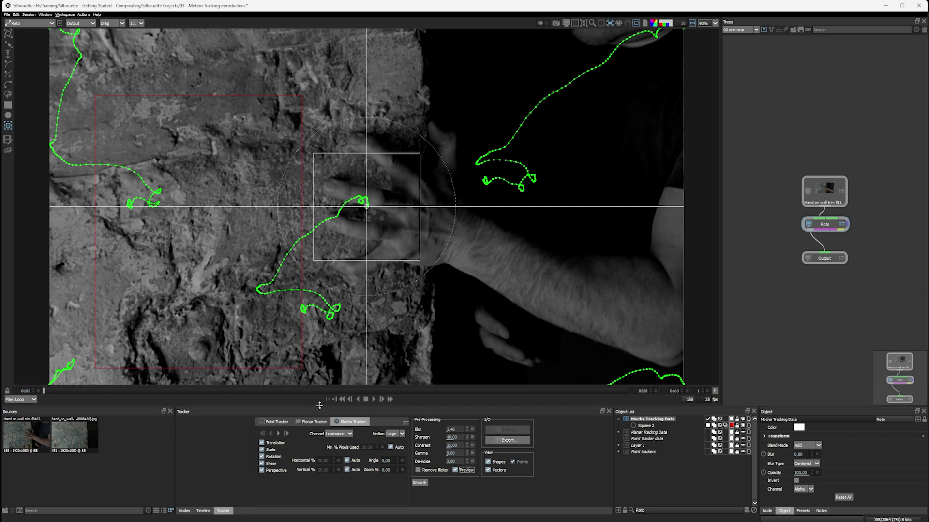
{"action": "left_click", "coordinate": [456, 470]}
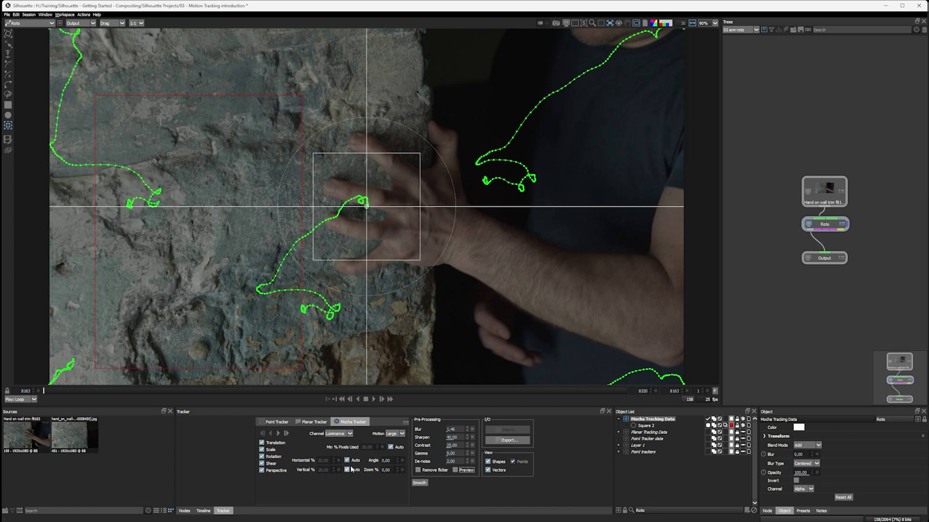
{"action": "left_click", "coordinate": [456, 469]}
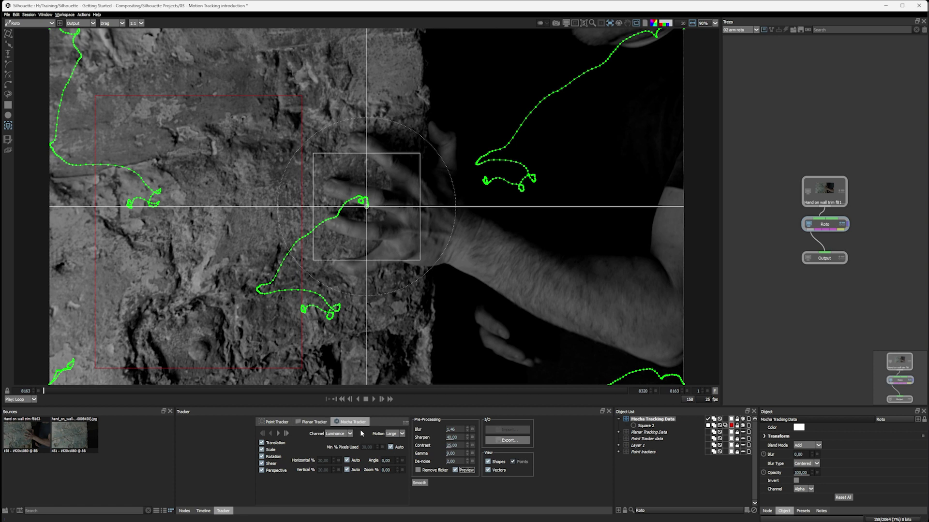
Reset the De-noise, Contrast, Sharpen and Blur pre-processing values to their defaults and turn off the preview.
{"action": "left_click", "coordinate": [472, 462]}
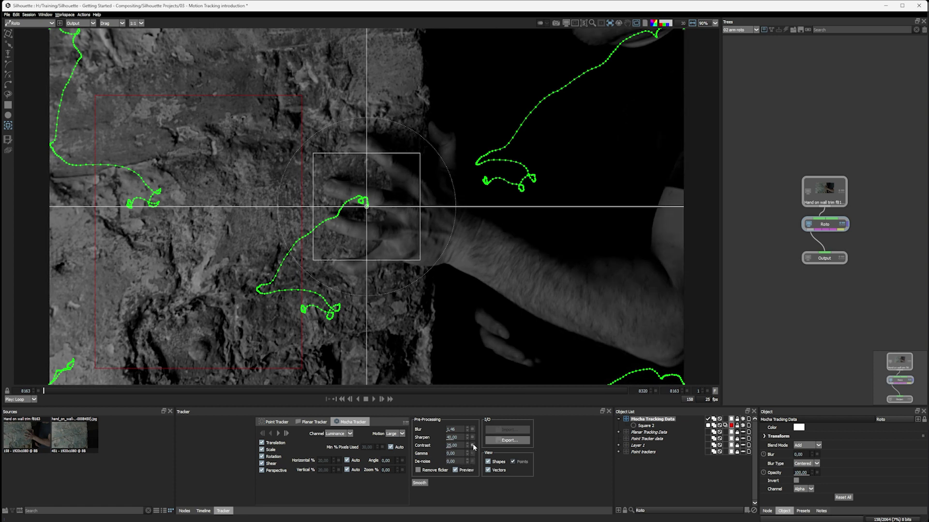
{"action": "left_click", "coordinate": [473, 445]}
{"action": "left_click", "coordinate": [473, 438]}
{"action": "left_click", "coordinate": [473, 429]}
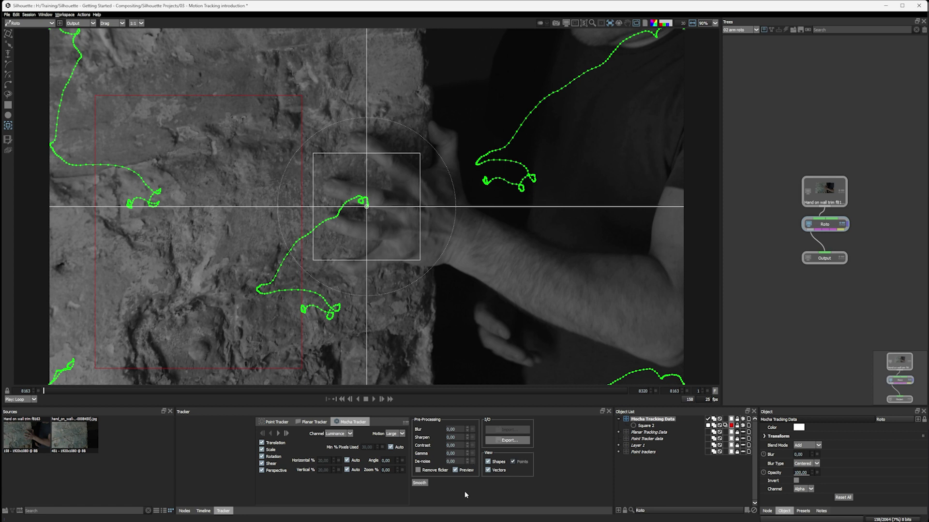
{"action": "left_click", "coordinate": [455, 470]}
Play and scrub the stabilized clip to check the Mocha track, ending on the first frame.
{"action": "left_click", "coordinate": [374, 399]}
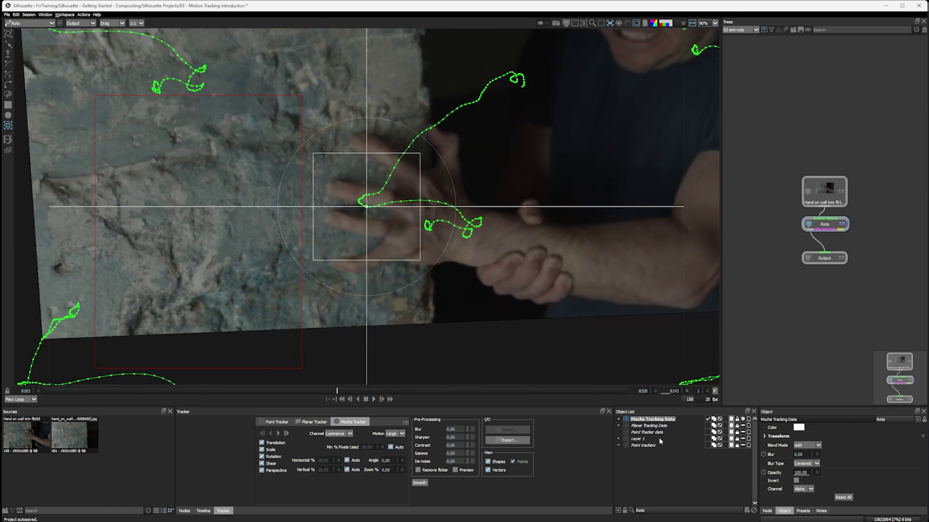
{"action": "left_click", "coordinate": [167, 390]}
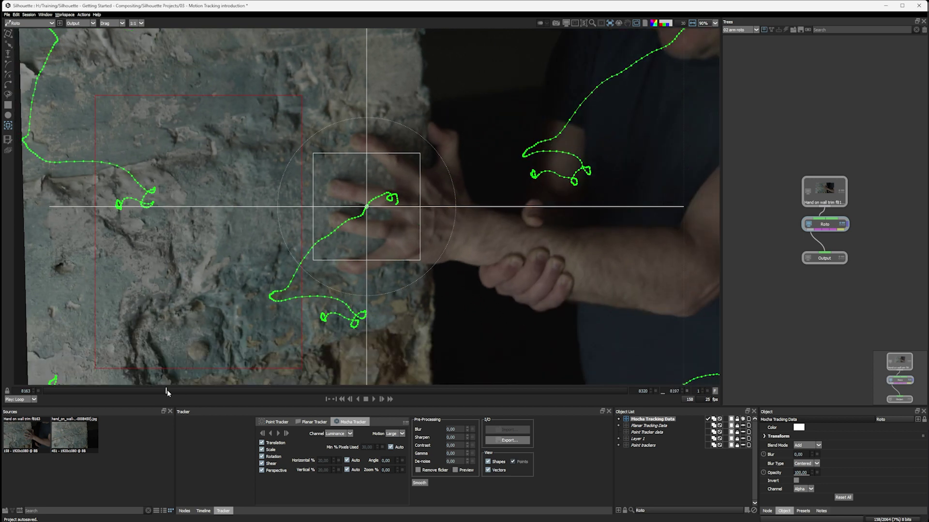
{"action": "left_click_drag", "start_coordinate": [167, 390], "coordinate": [44, 390]}
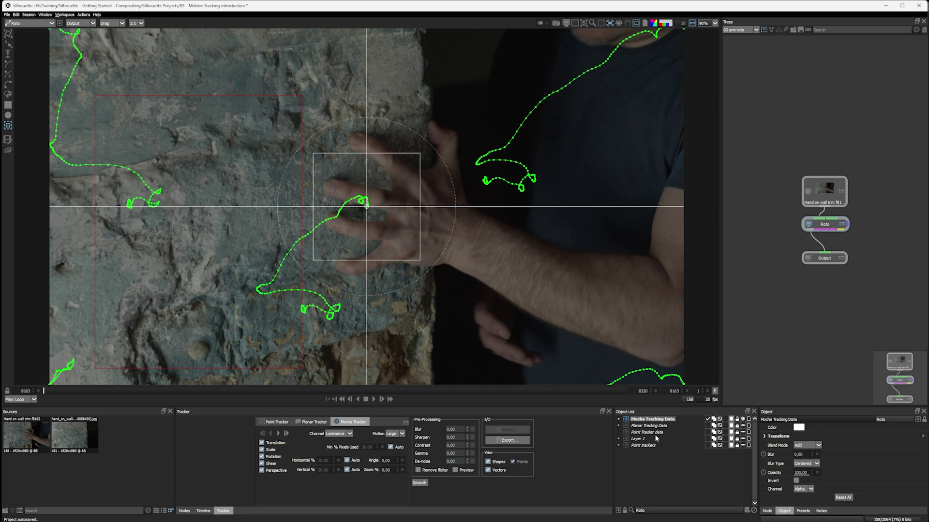
Make the hand and arm shapes of Layer 1 visible in the viewer and rename that layer "Arm Roto".
{"action": "left_click", "coordinate": [655, 436]}
{"action": "left_click", "coordinate": [619, 439]}
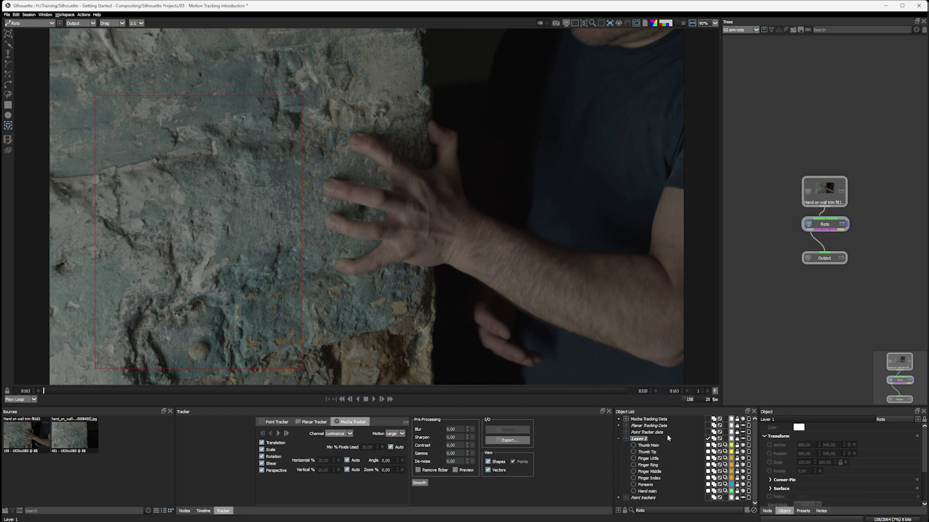
{"action": "left_click", "coordinate": [743, 438]}
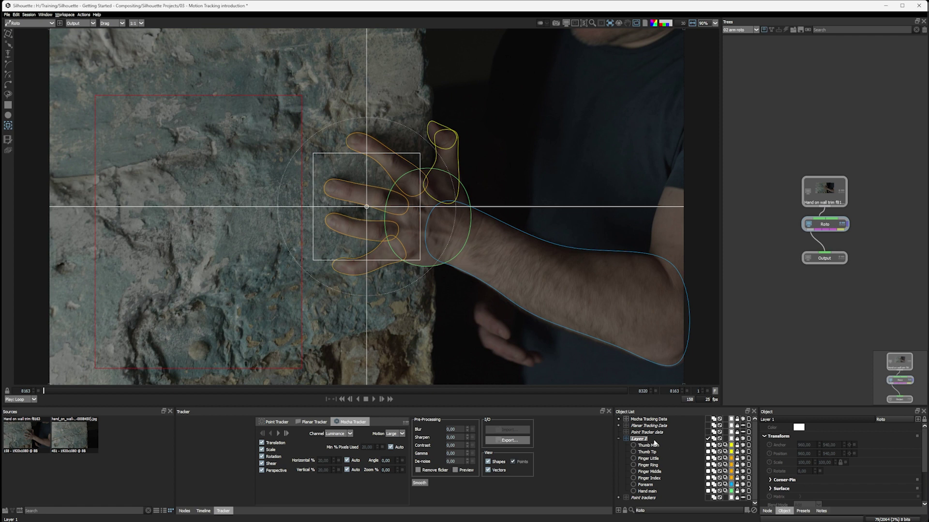
{"action": "type", "text": "Arm Roto"}
{"action": "key", "text": "Return"}
{"action": "left_click", "coordinate": [618, 439]}
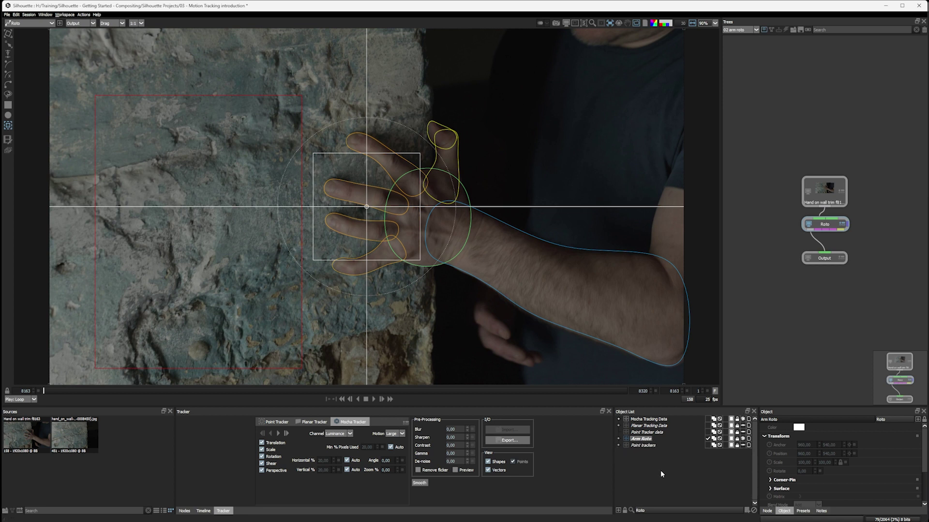